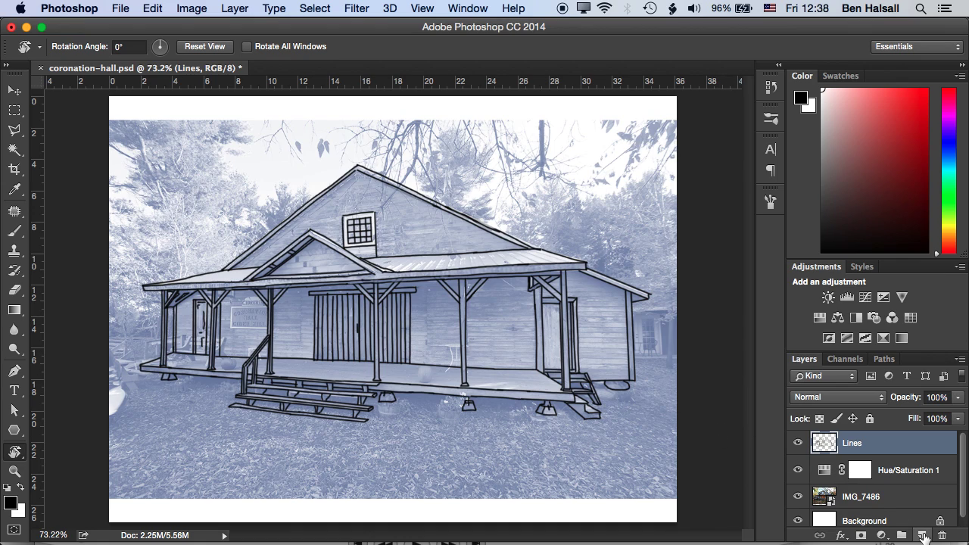
Step: Create a new layer above the Lines layer and name it Slats
left_click(920, 534)
double_click(866, 442)
type("Slats")
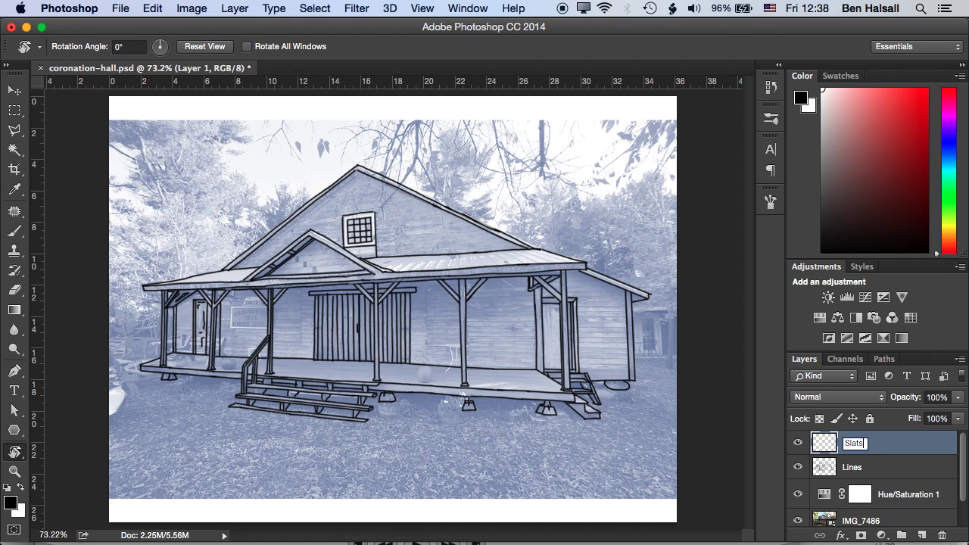
key("Return")
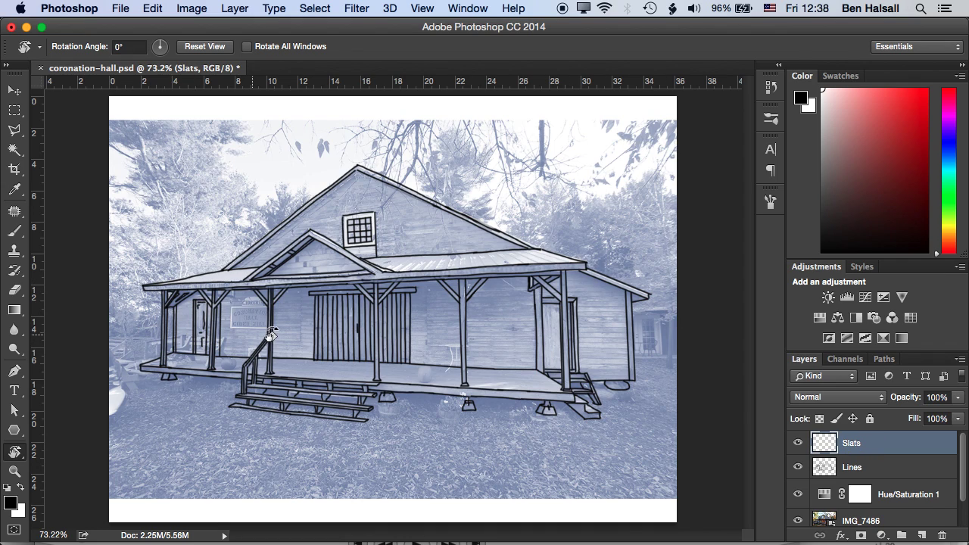
Step: Draw a straight horizontal line across the building with a 2 px brush and move it down towards the foot of the wall
key("b")
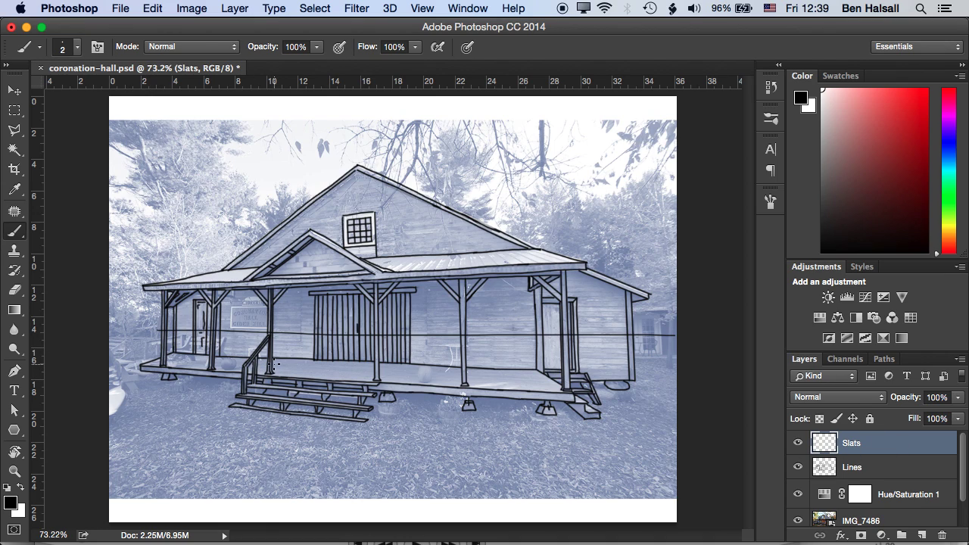
key("v")
left_click_drag(325, 340, 294, 358)
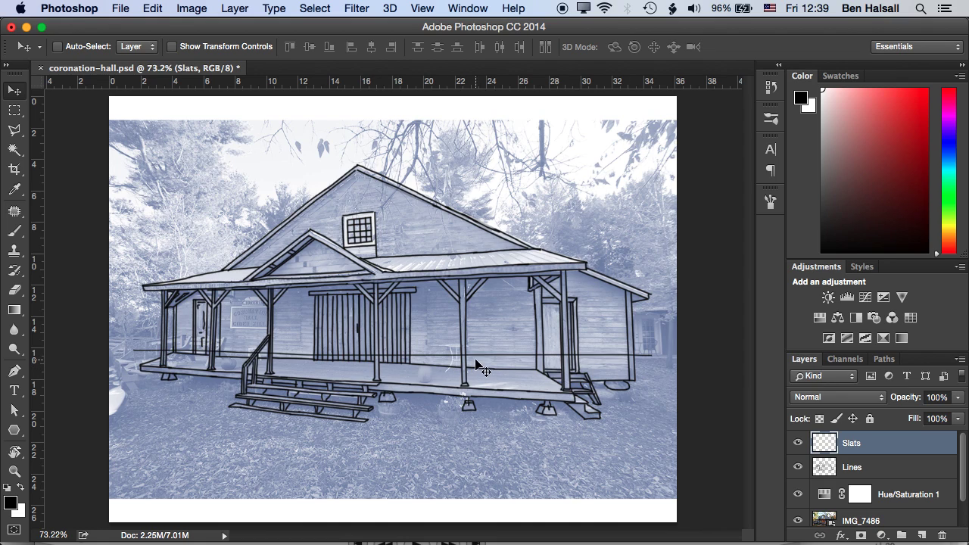
Step: Rotate the slat line about 1.4° clockwise to follow the slope of the porch floor
key("super+t")
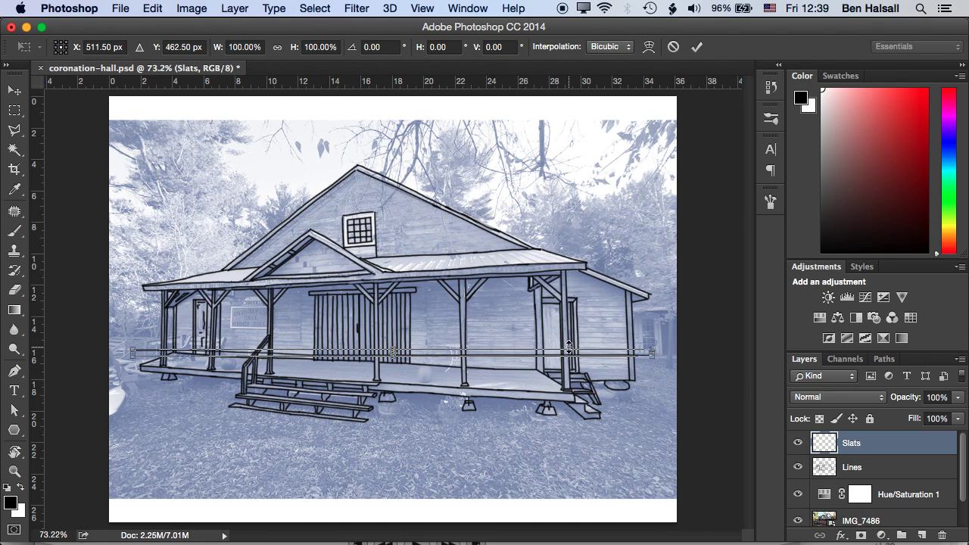
key("Return")
key("super+t")
left_click_drag(661, 346, 683, 335)
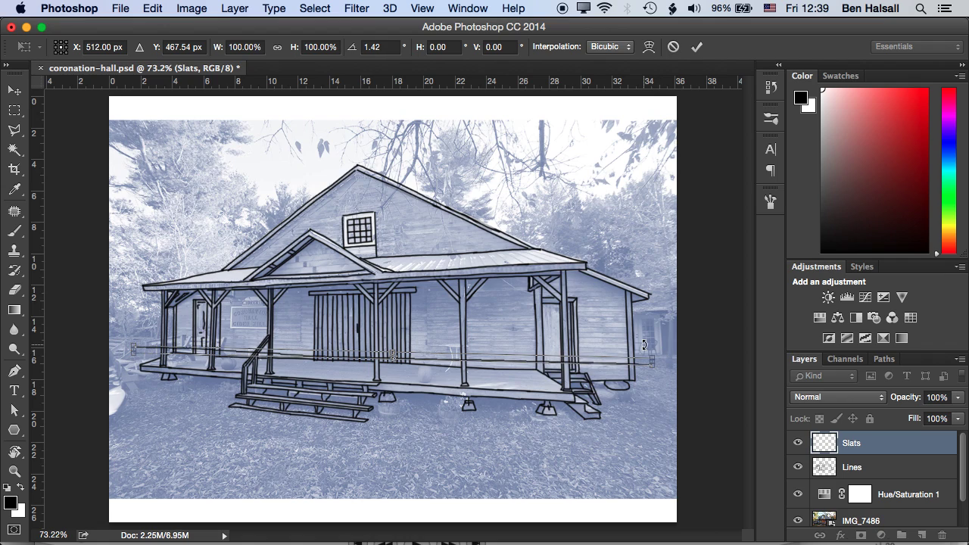
key("Return")
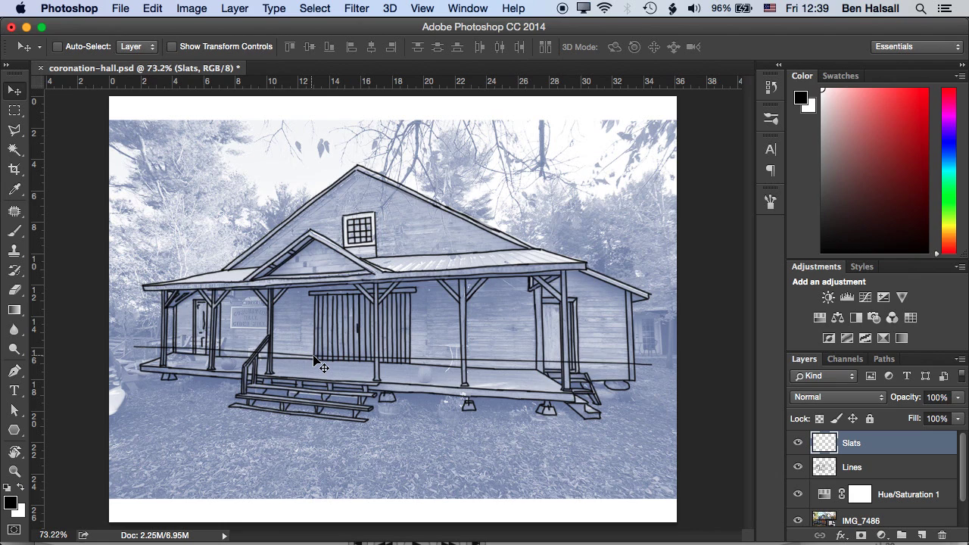
Step: Select the slat line with a rectangular marquee and shift it slightly upward with Free Transform
key("m")
left_click_drag(121, 336, 663, 376)
key("v")
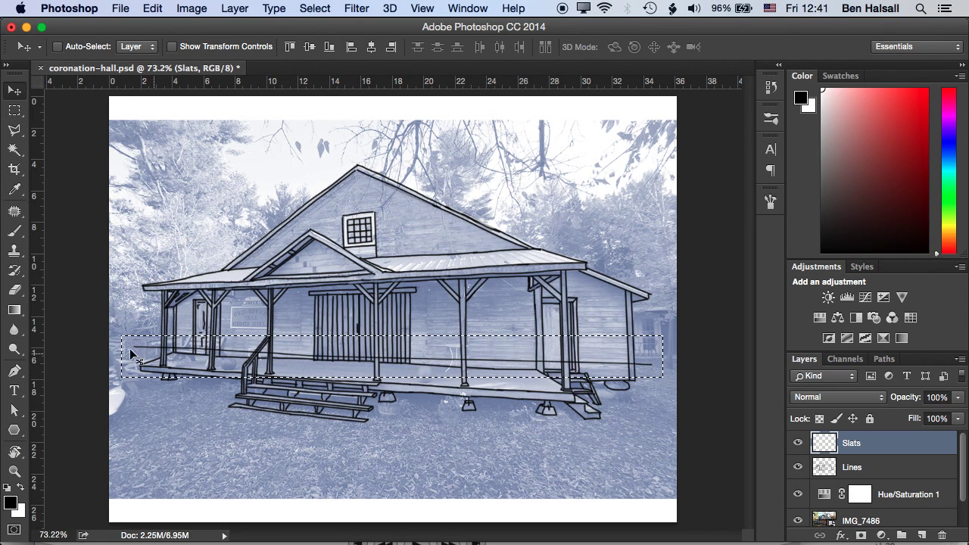
left_click(153, 9)
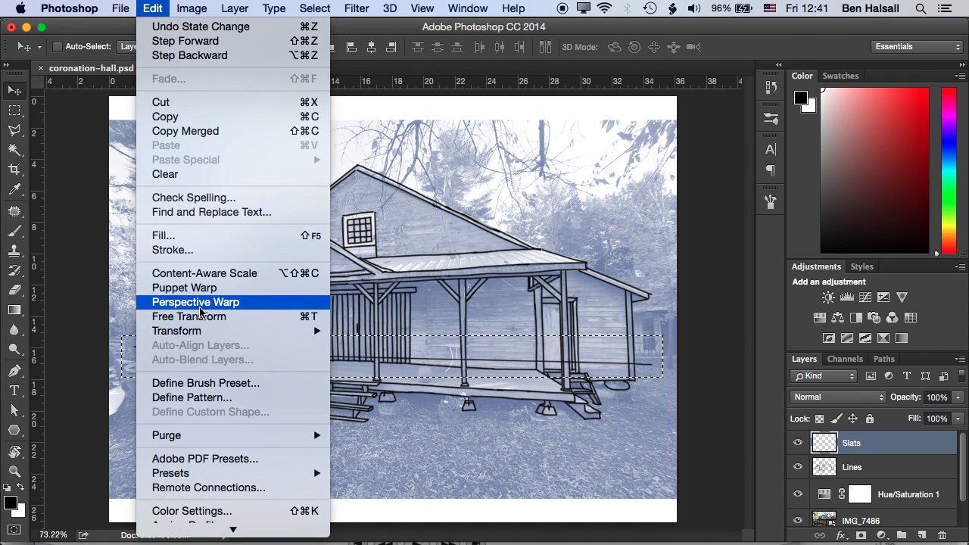
left_click(222, 316)
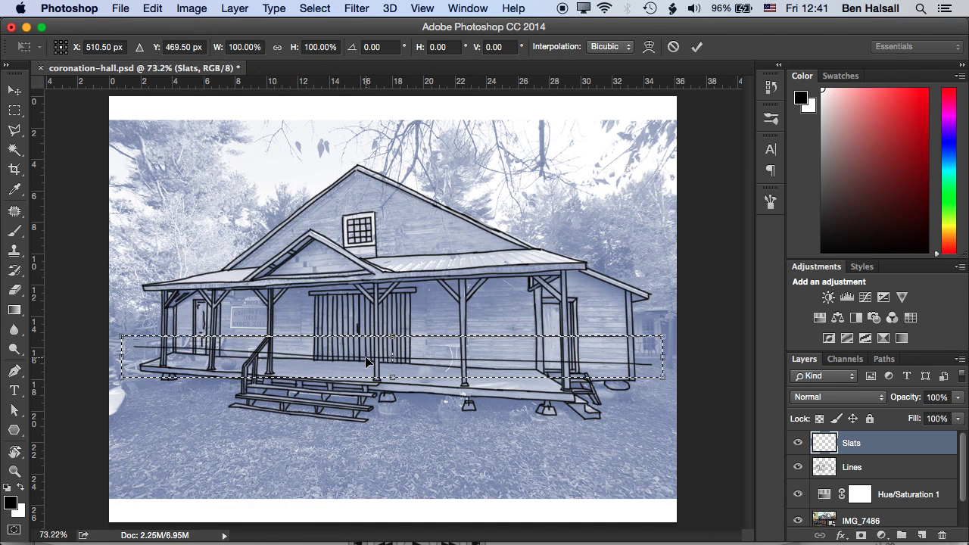
left_click_drag(368, 362, 368, 354)
key("Return")
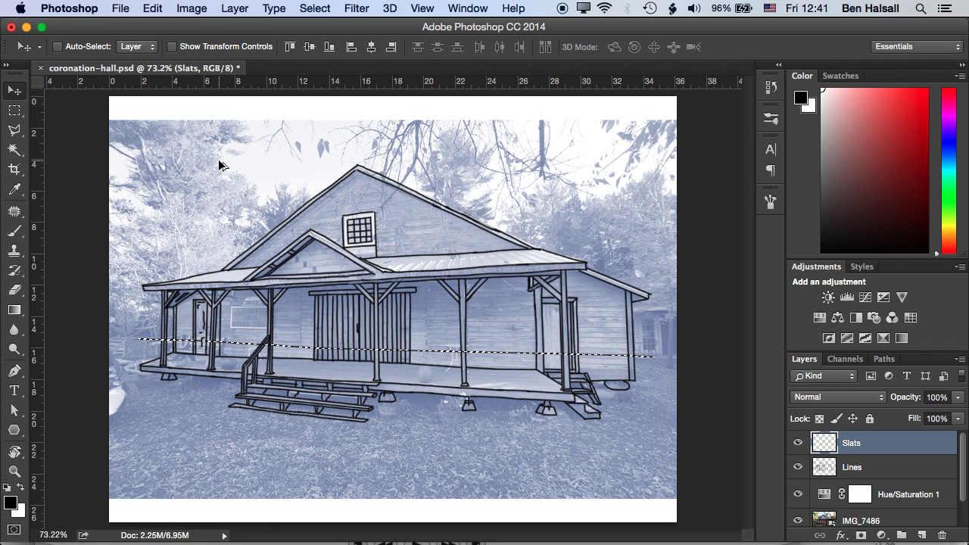
Step: Try to fill the wall with parallel copies of the slat line stepped evenly upward to the gable
key("shift+alt+Up")
key("shift+alt+Up")
key("shift+alt+Up")
key("shift+alt+Up")
key("shift+alt+Up")
key("shift+alt+Up")
key("shift+alt+Up")
key("shift+alt+Up")
key("shift+alt+Up")
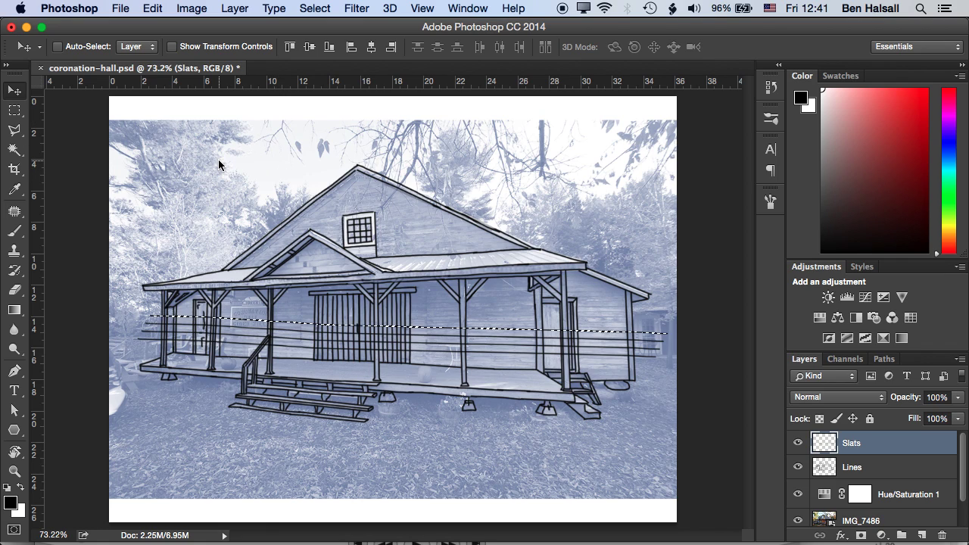
key("shift+alt+Up")
key("shift+alt+Up")
key("shift+alt+Up")
key("shift+alt+Up")
key("shift+alt+Up")
key("shift+alt+Up")
key("shift+alt+Up")
key("shift+alt+Up")
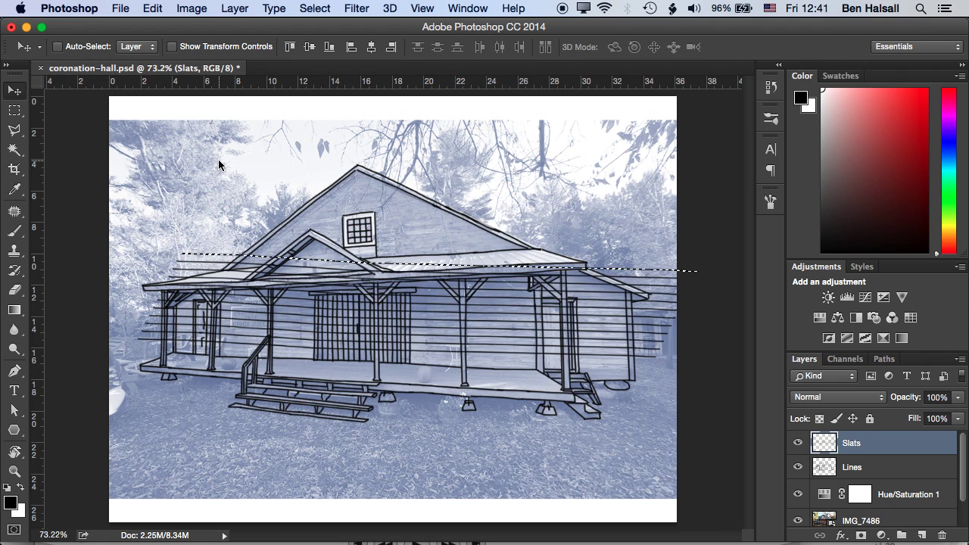
key("shift+alt+Up")
key("shift+alt+Up")
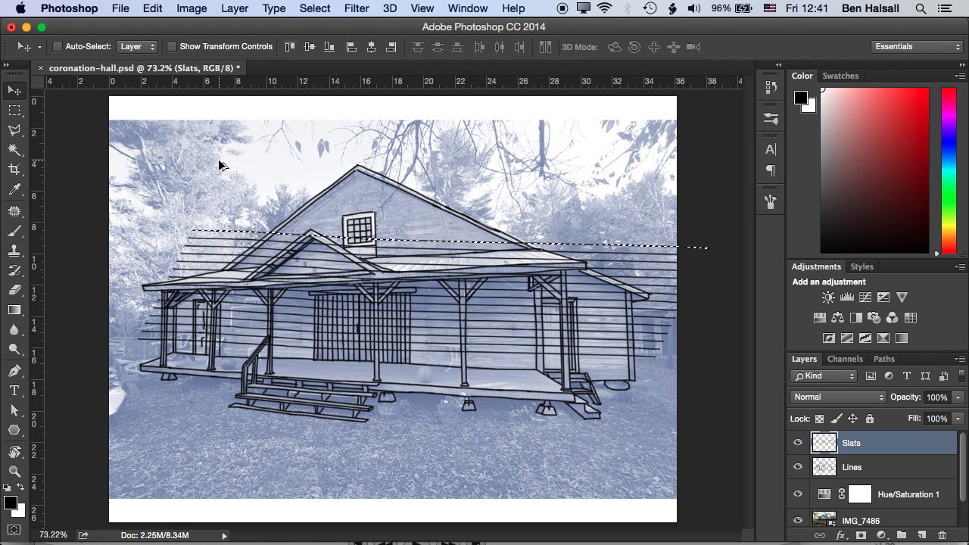
key("shift+alt+Up")
key("shift+alt+Up")
key("shift+alt+Up")
key("shift+alt+Up")
key("shift+alt+Up")
key("shift+alt+Up")
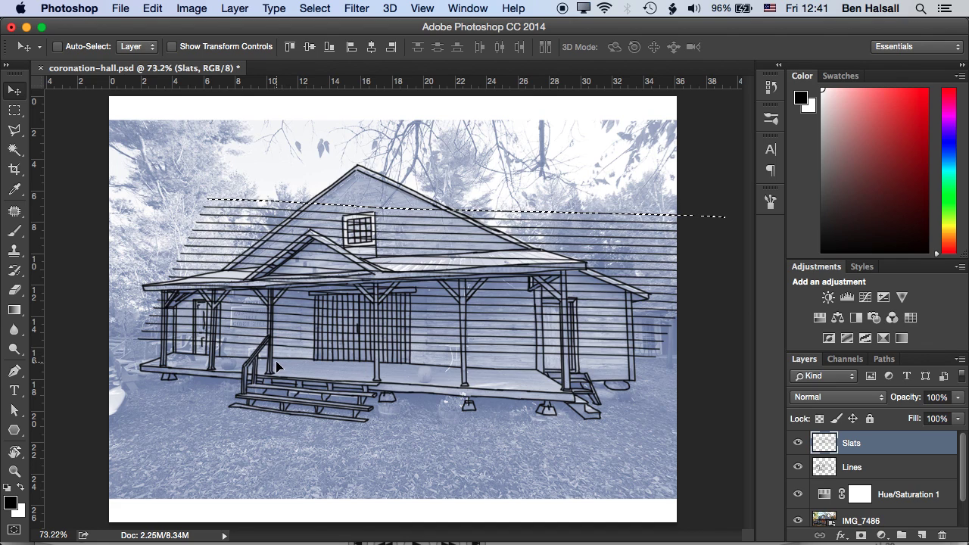
key("alt+shift+super+t")
Step: Undo all the stepped slat copies back to the single selected line
key("alt+super+z")
key("alt+super+z")
key("alt+super+z")
key("alt+super+z")
key("alt+super+z")
key("alt+super+z")
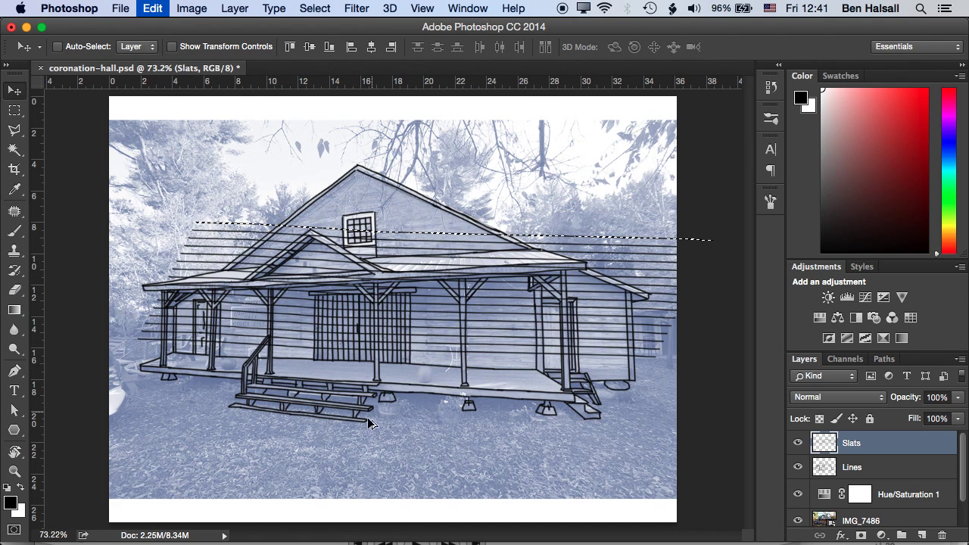
key("alt+super+z")
key("alt+super+z")
key("alt+super+z")
key("alt+super+z")
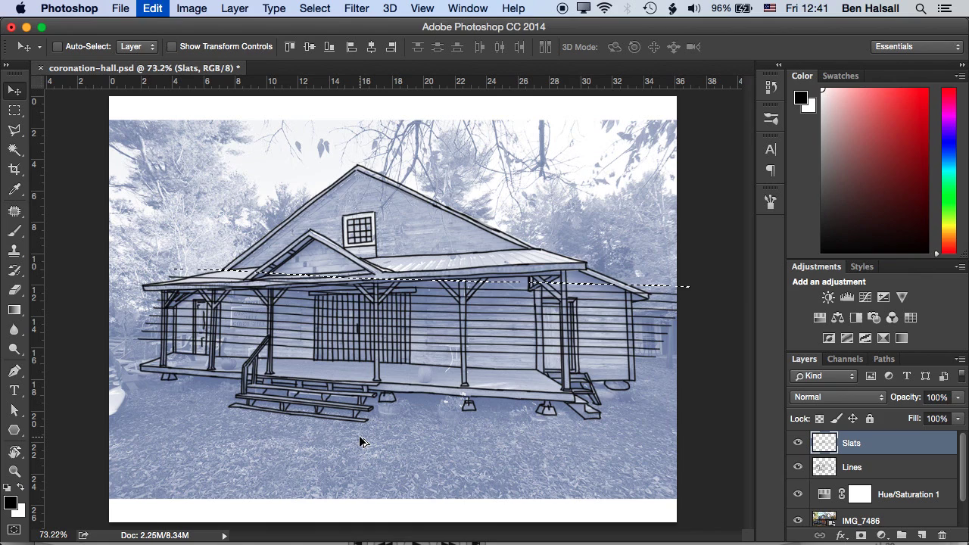
key("alt+super+z")
key("alt+super+z")
key("alt+super+z")
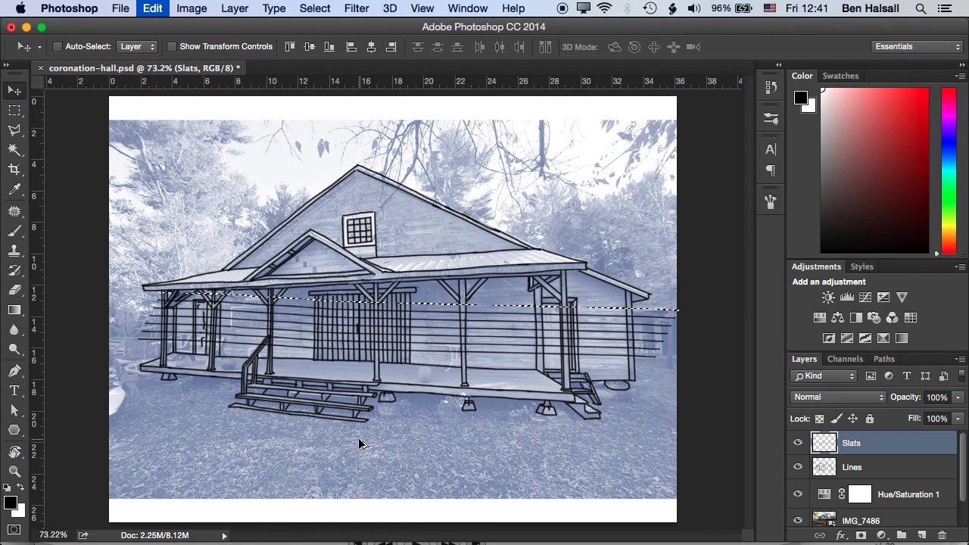
key("alt+super+z")
key("alt+super+z")
key("alt+super+z")
key("alt+super+z")
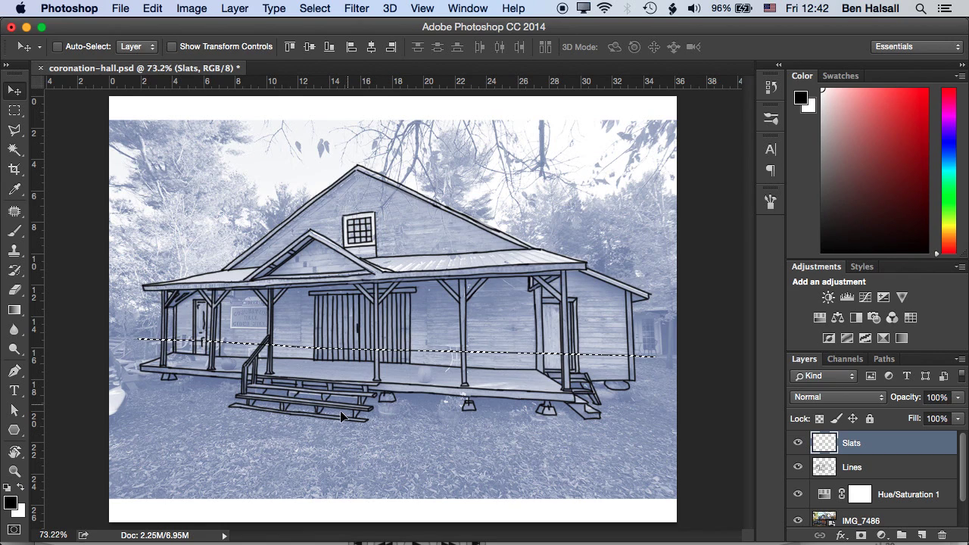
Step: Move the selected slat line up by one slat spacing and rotate it slightly counter-clockwise with Free Transform
key("super+t")
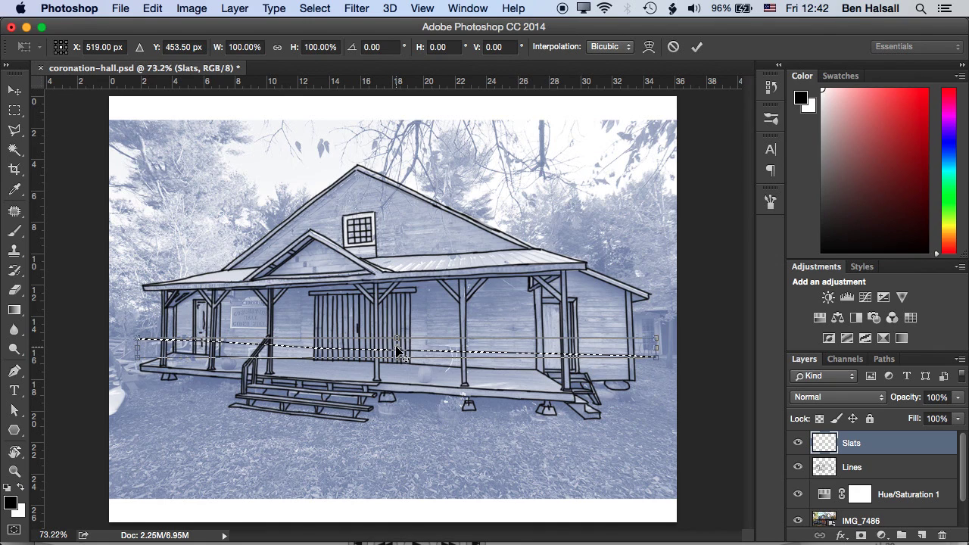
left_click_drag(397, 348, 143, 343)
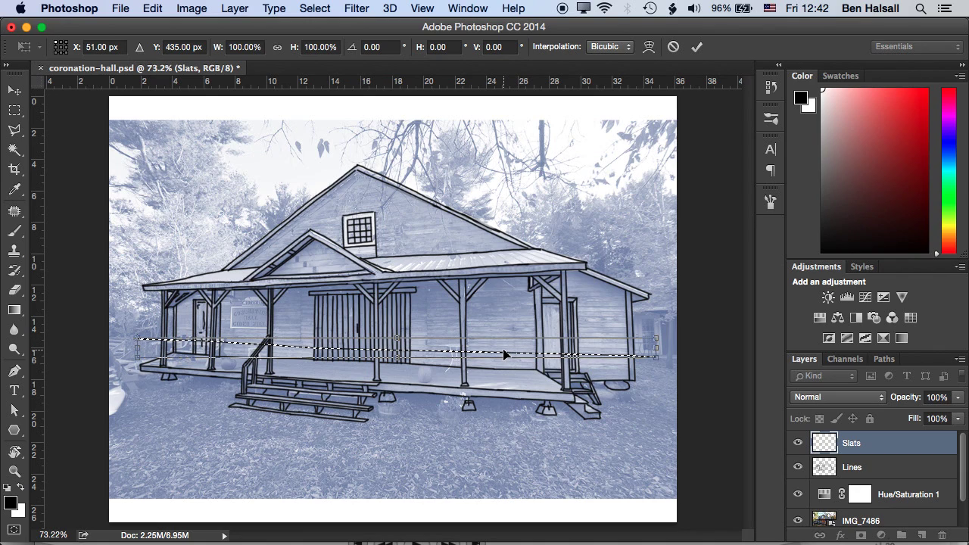
left_click_drag(505, 354, 501, 351)
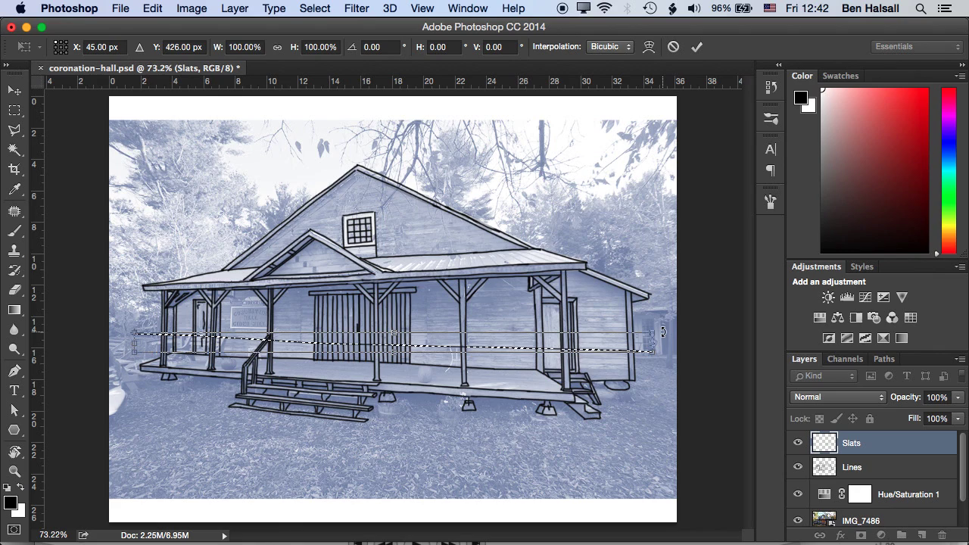
left_click_drag(664, 329, 663, 326)
key("Return")
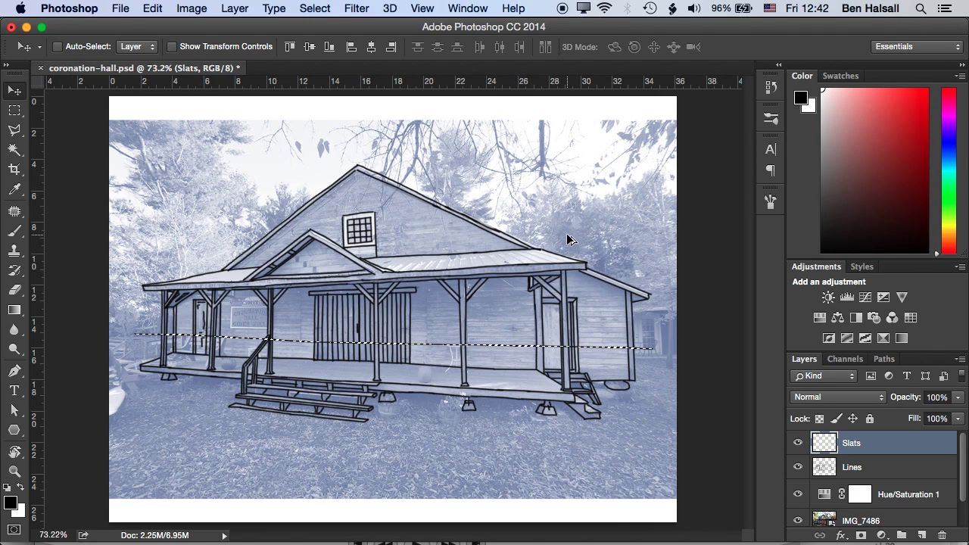
Step: Repeat the transform on successive copies of the slat line until they cover the wall up to the roof peak
key("super+alt+shift+t")
key("super+alt+shift+t")
key("super+alt+shift+t")
key("super+alt+shift+t")
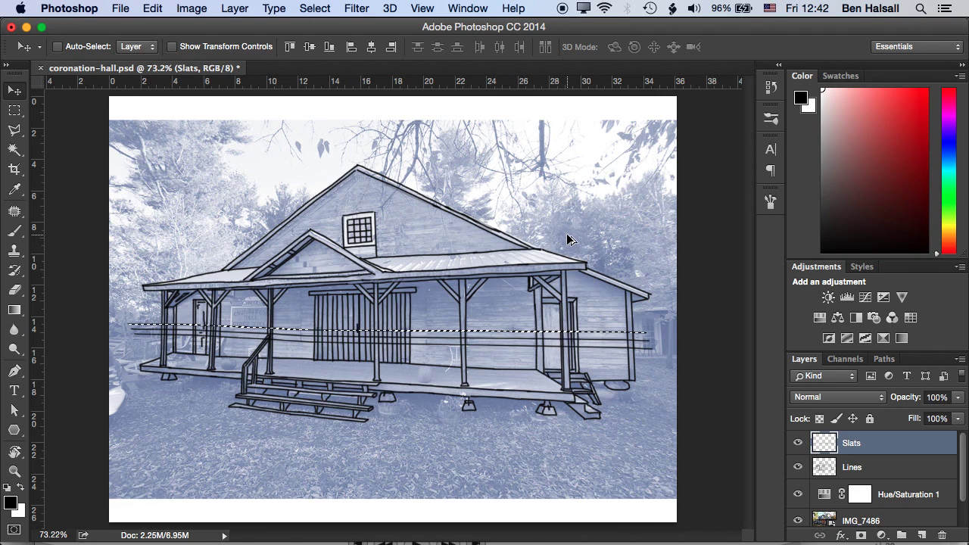
key("super+alt+shift+t")
key("super+alt+shift+t")
key("super+alt+shift+t")
key("super+alt+shift+t")
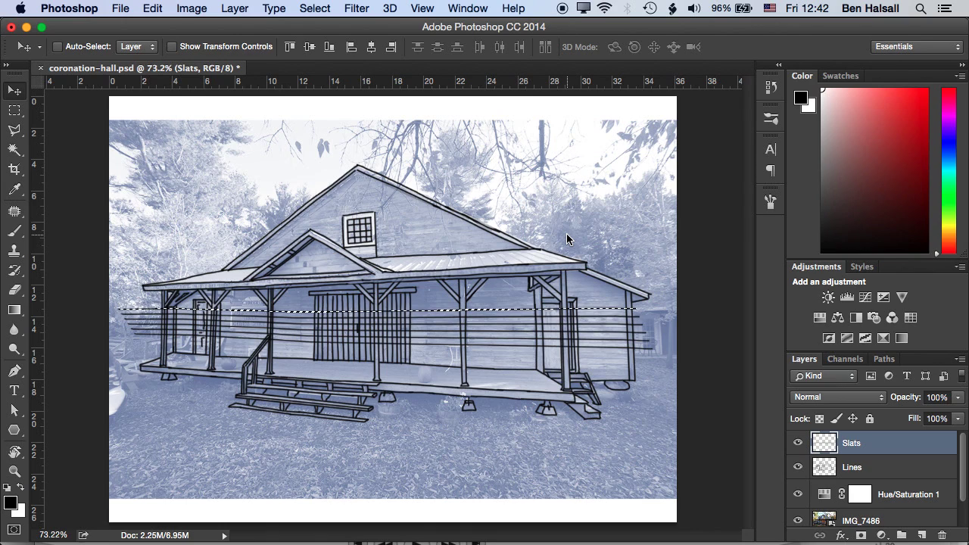
key("super+alt+shift+t")
key("super+alt+shift+t")
key("super+alt+shift+t")
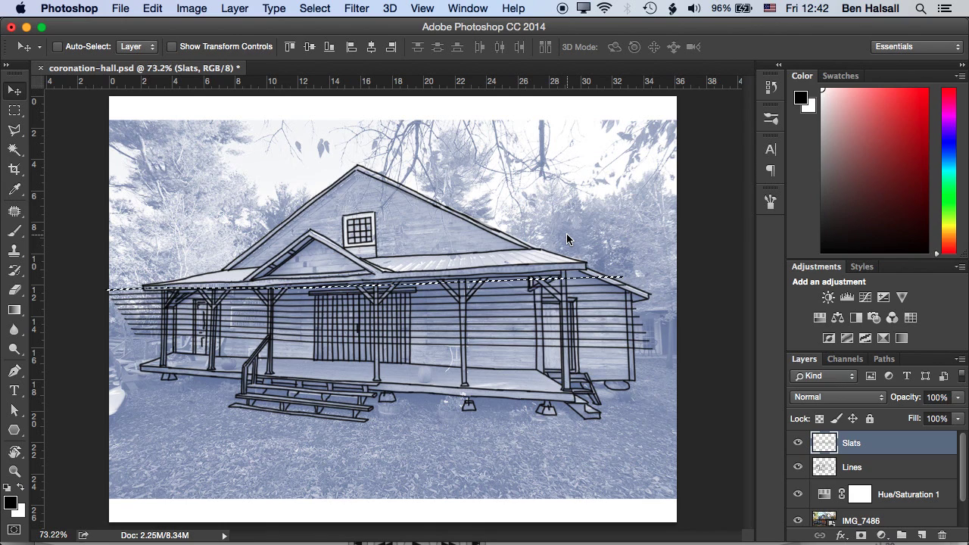
key("super+alt+shift+t")
key("super+alt+shift+t")
key("super+alt+shift+t")
key("super+alt+shift+t")
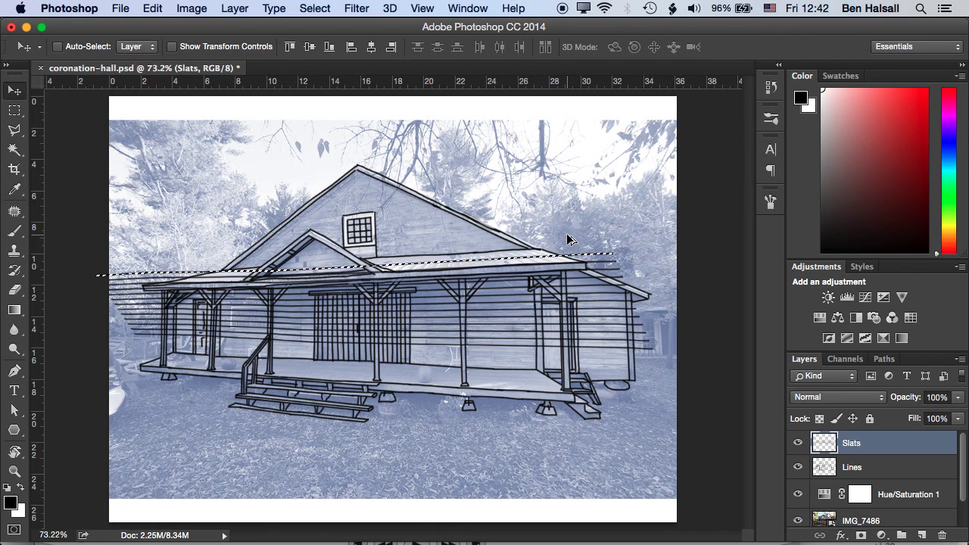
key("super+alt+shift+t")
key("super+alt+shift+t")
key("super+alt+shift+t")
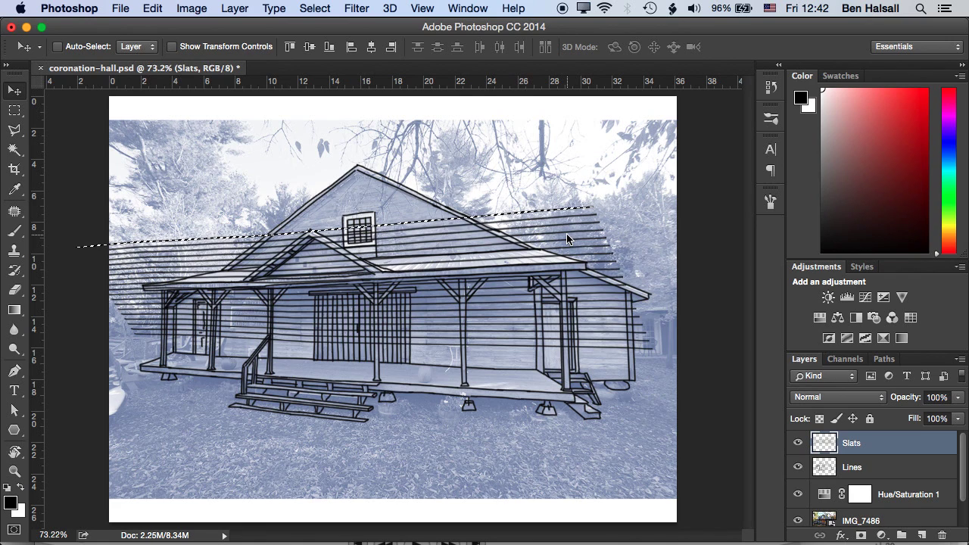
key("super+alt+shift+t")
key("super+alt+shift+t")
key("super+alt+shift+t")
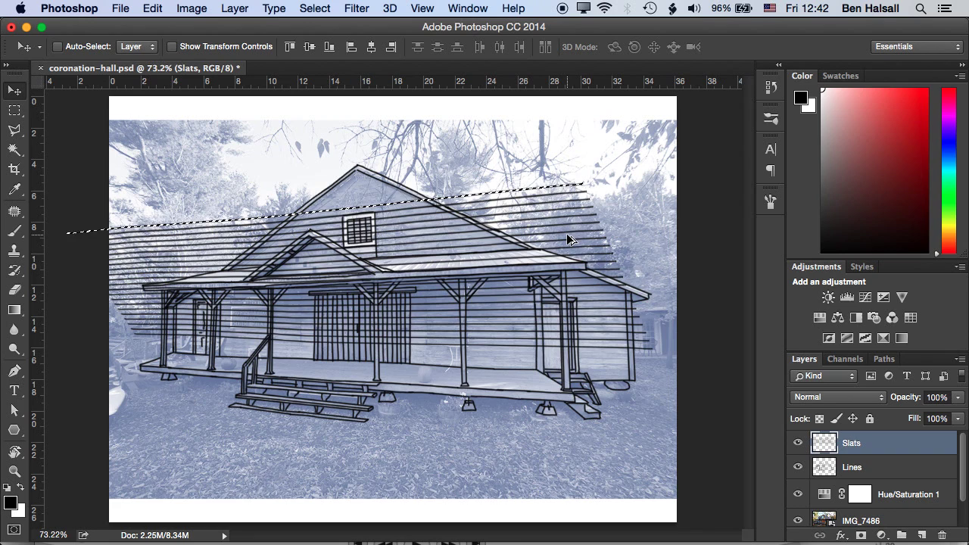
key("super+alt+shift+t")
key("super+alt+shift+t")
key("super+alt+shift+t")
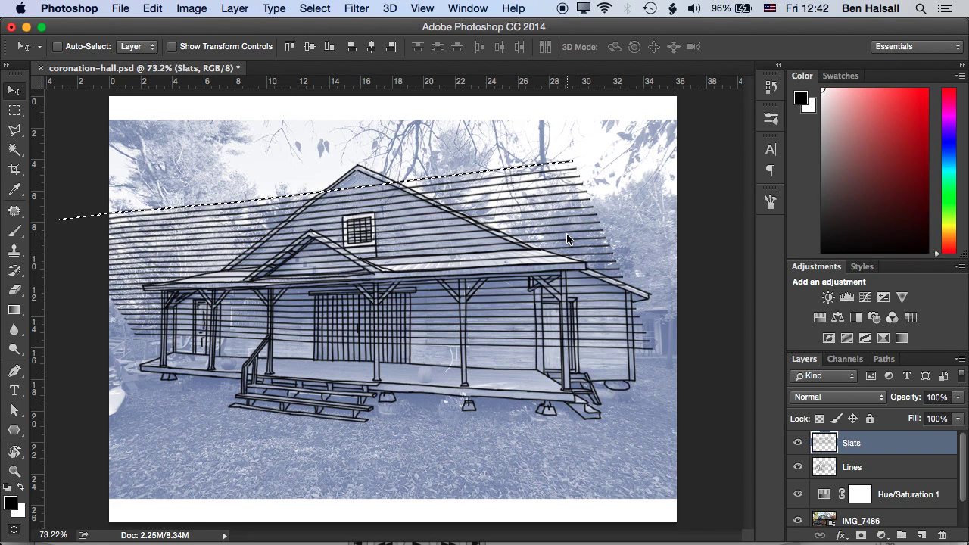
key("super+alt+shift+t")
key("super+alt+shift+t")
key("super+alt+shift+t")
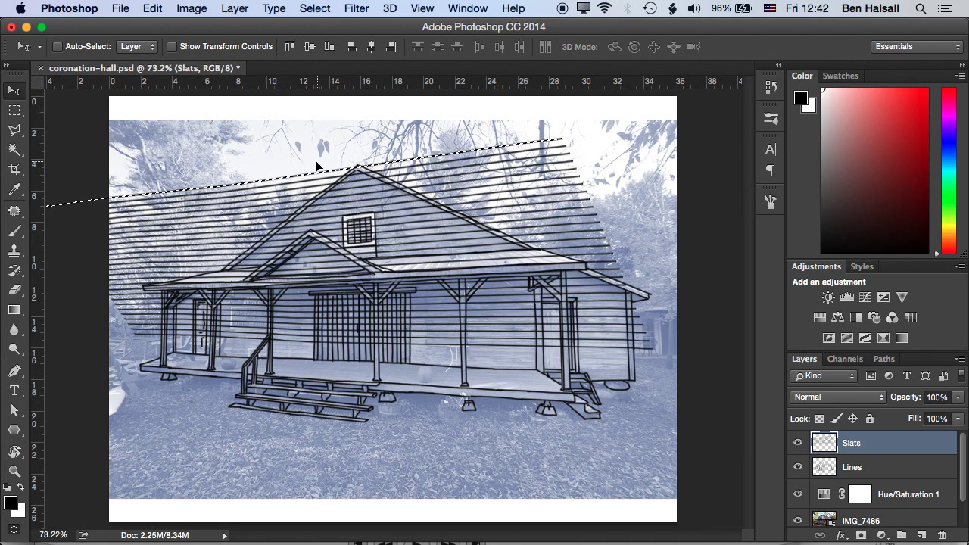
Step: Fill the wall below the lowest slat down to the porch floor with copies of the slat line, rotated 9.05° using Free Transform
left_click_drag(316, 173, 405, 313)
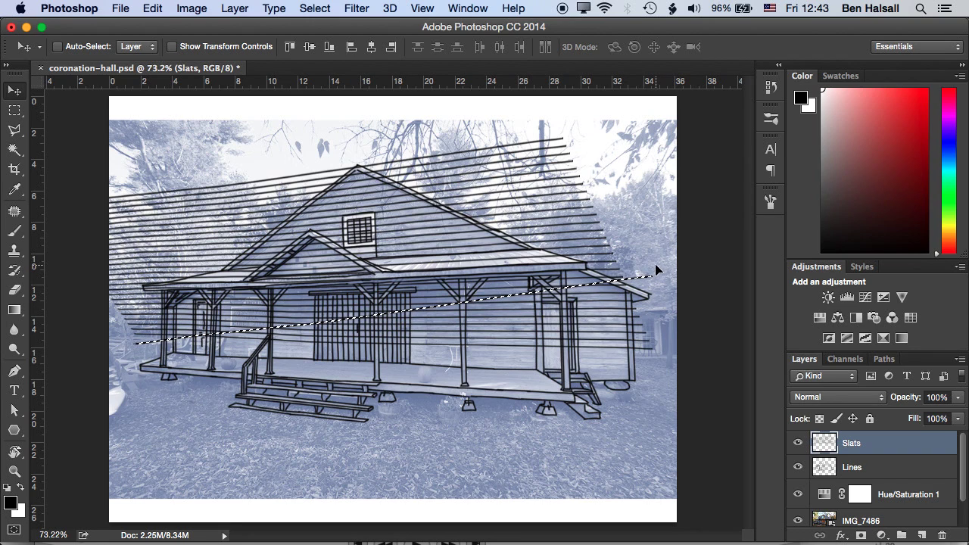
key("super+t")
mouse_move(664, 277)
left_mouse_down()
mouse_move(672, 267)
mouse_move(670, 283)
mouse_move(657, 290)
left_mouse_up()
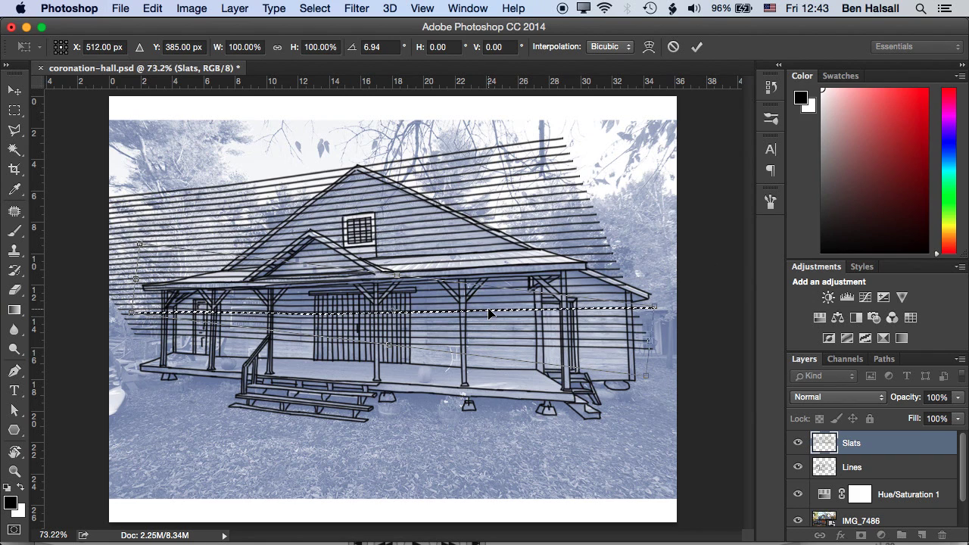
left_click_drag(489, 312, 508, 343)
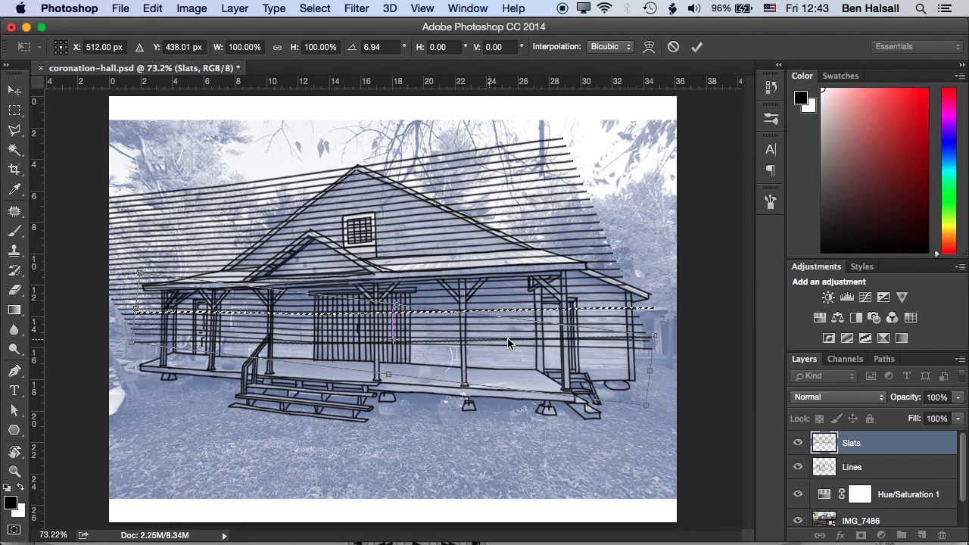
left_click_drag(666, 332, 667, 342)
key("shift+Down")
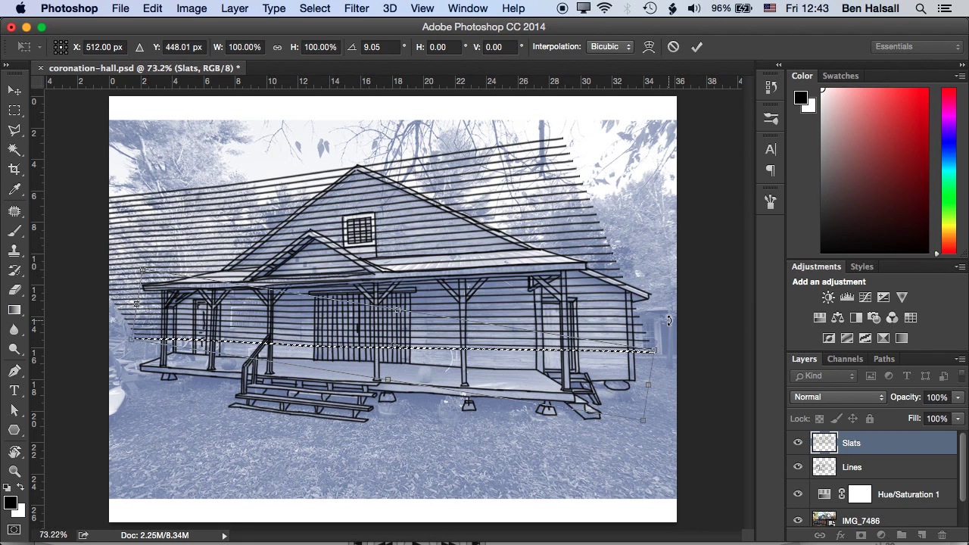
key("Down")
key("Down")
key("Down")
key("Down")
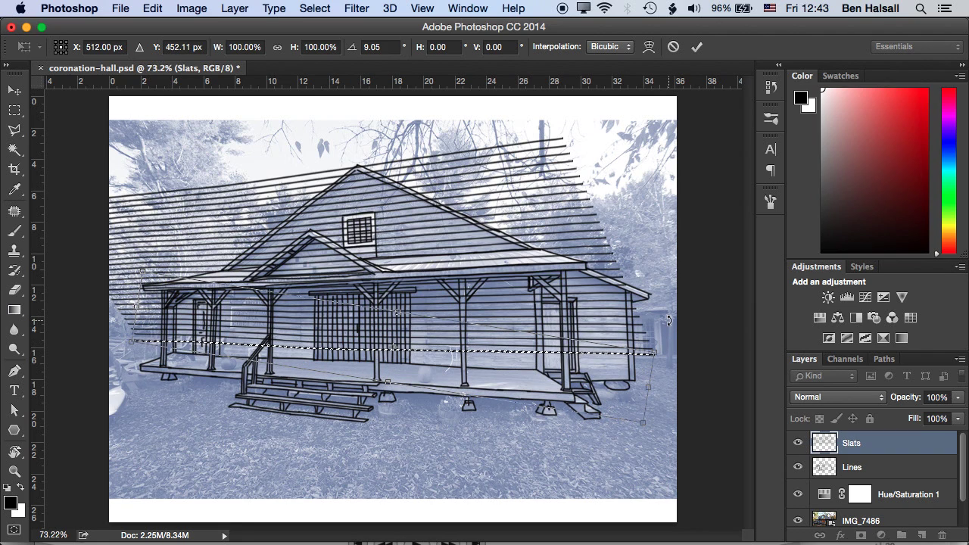
key("Return")
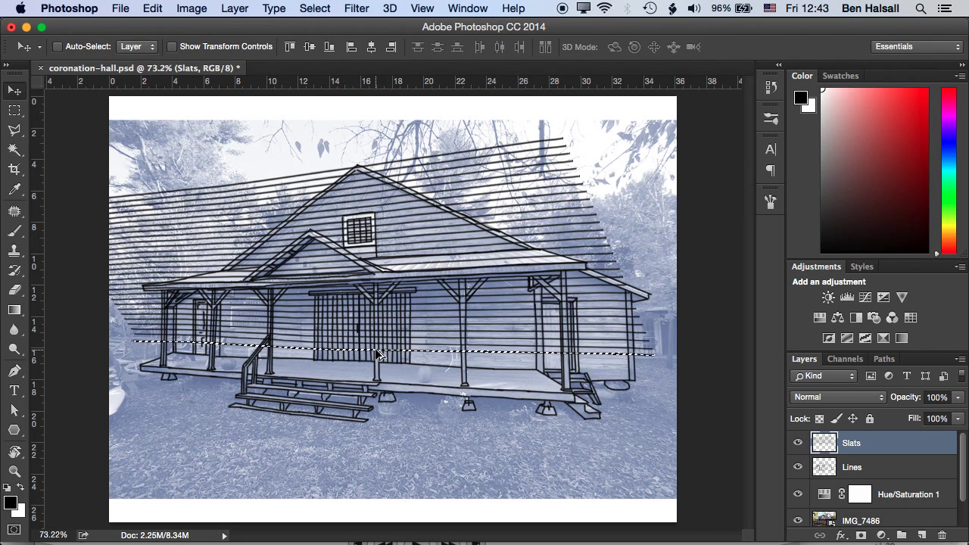
left_click_drag(375, 348, 460, 367)
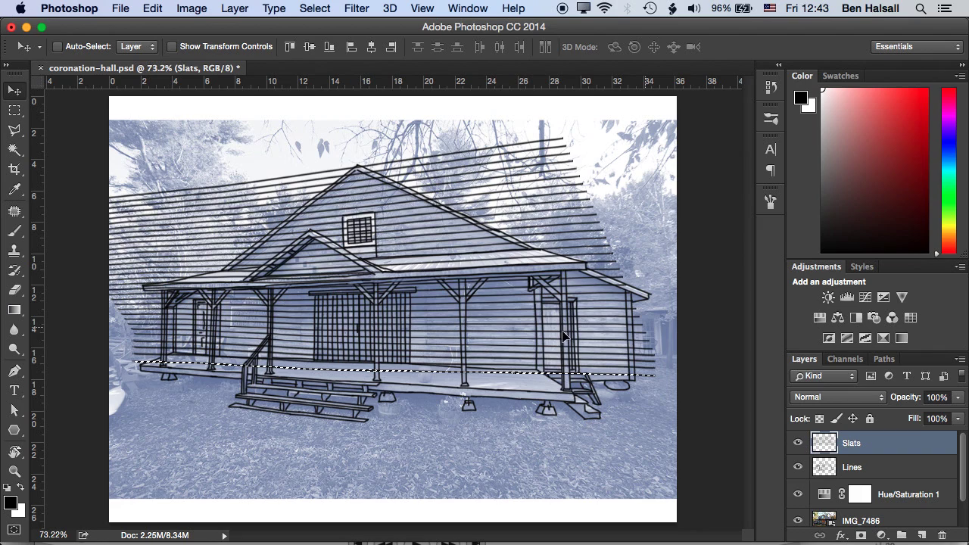
key("super+d")
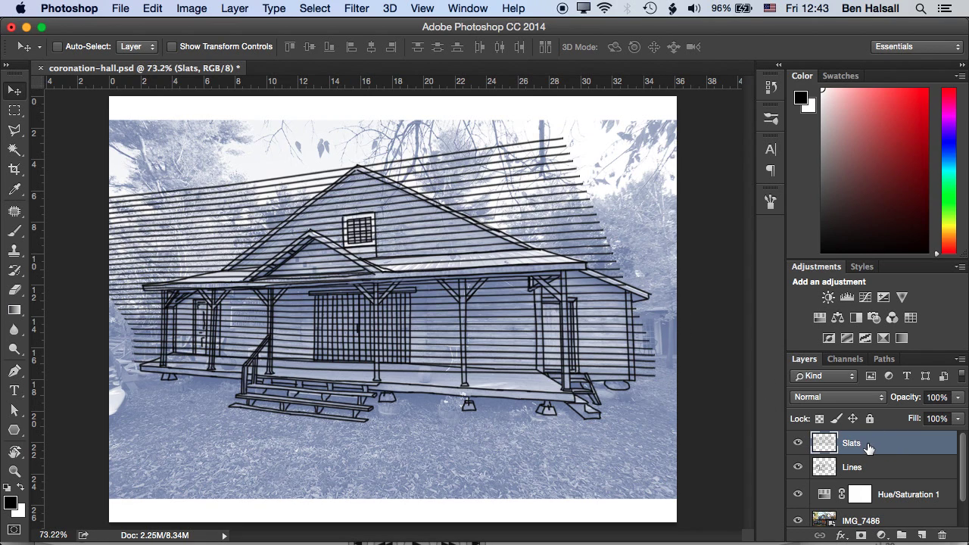
Step: Duplicate the Slats layer as a hidden backup and make the original Slats layer active
left_click_drag(856, 448, 923, 536)
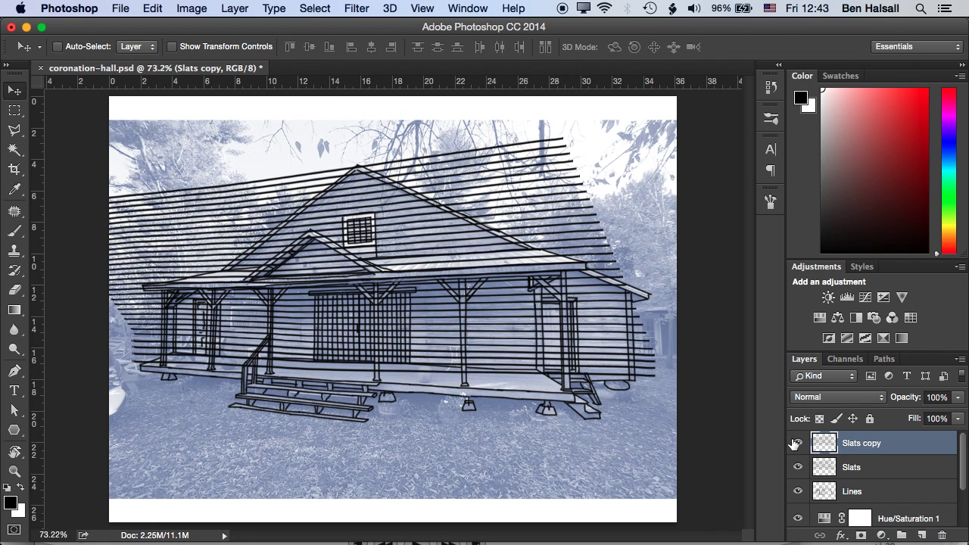
left_click(796, 443)
left_click(854, 470)
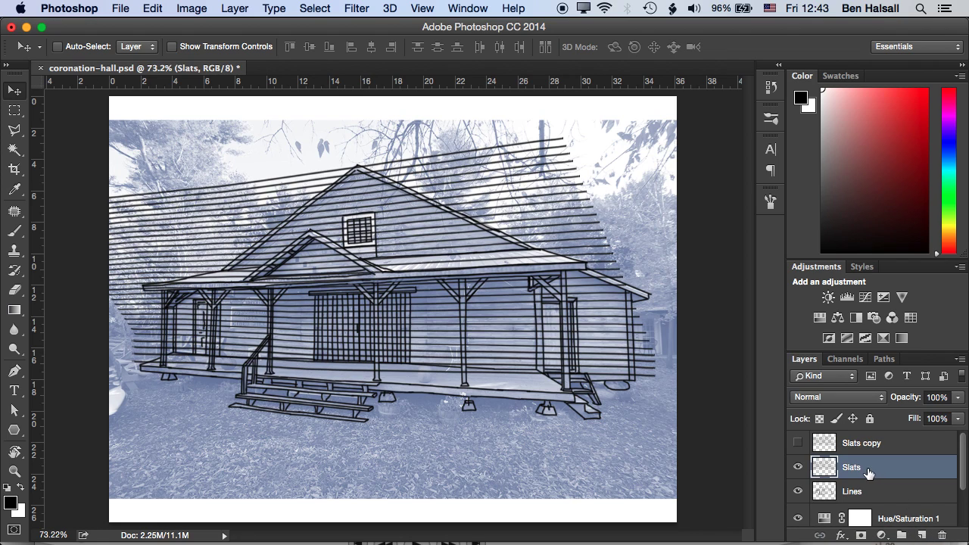
Step: Erase the slats extending into the trees left of the hall with a 45 px eraser at 100% opacity
key("e")
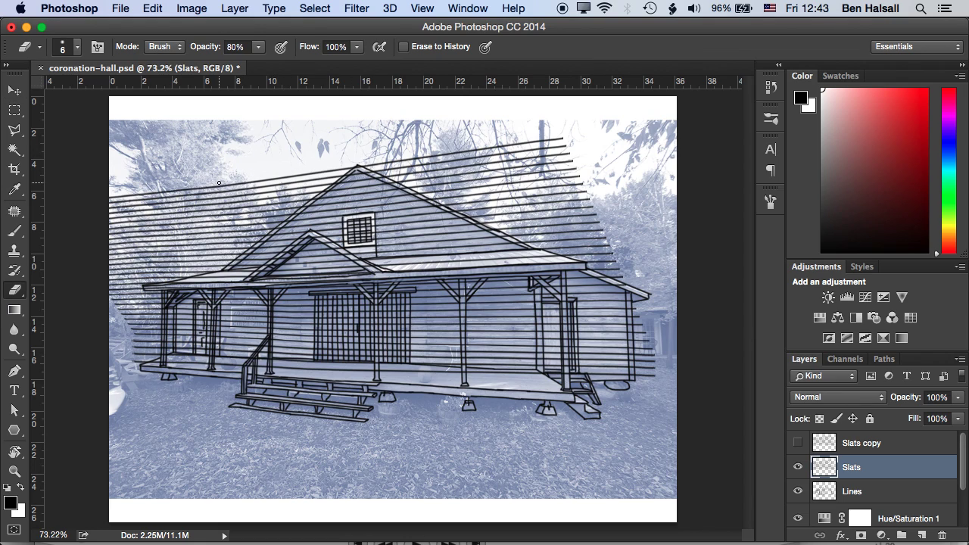
key("bracketright")
key("bracketright")
mouse_move(140, 198)
left_mouse_down()
mouse_move(113, 212)
mouse_move(129, 190)
mouse_move(131, 199)
left_mouse_up()
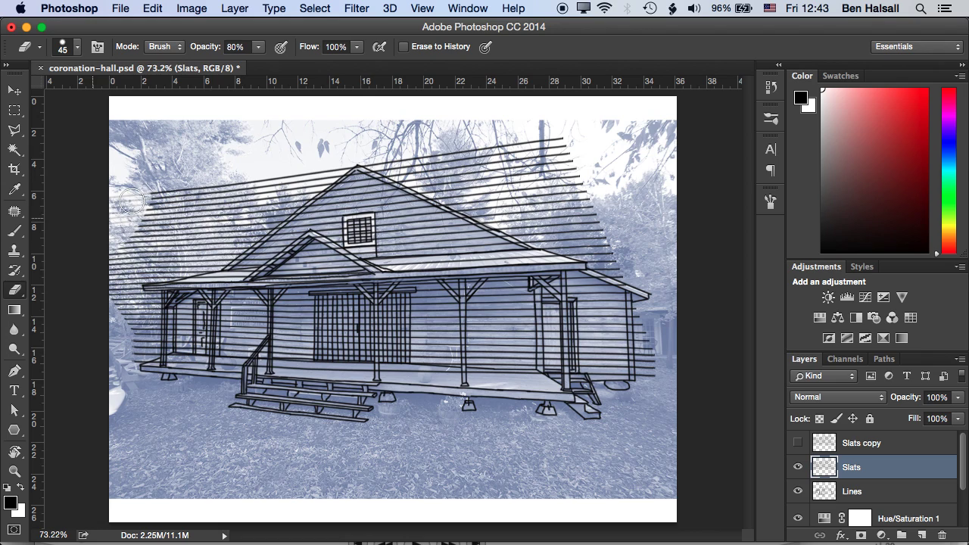
left_click(257, 47)
left_click_drag(261, 68, 304, 72)
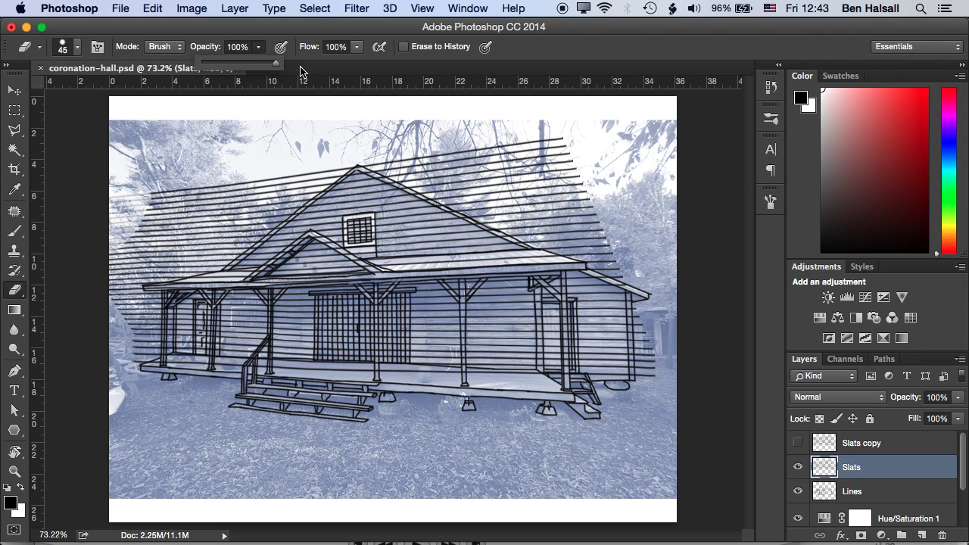
left_click(134, 190)
mouse_move(99, 253)
left_mouse_down()
mouse_move(148, 215)
mouse_move(193, 212)
mouse_move(133, 249)
mouse_move(158, 264)
mouse_move(198, 231)
mouse_move(221, 241)
mouse_move(245, 225)
mouse_move(303, 454)
mouse_move(472, 346)
mouse_move(394, 424)
mouse_move(454, 424)
left_mouse_up()
Step: Erase the slat ends sticking out past the left slope of the main roof, working in a rotated view at 300%
key("r")
scroll(485, 302, "up", 2)
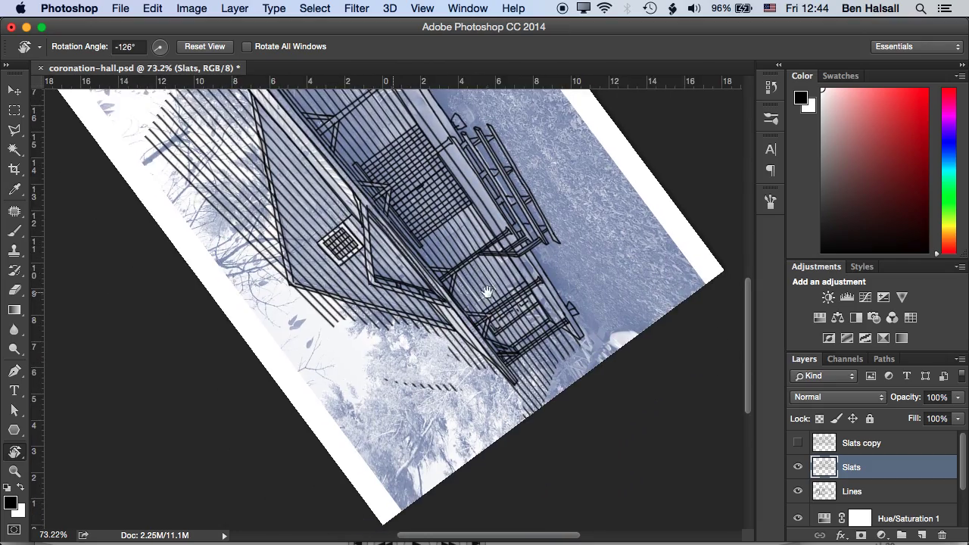
left_click_drag(488, 292, 504, 281)
key("super+equal")
key("super+equal")
key("super+equal")
key("e")
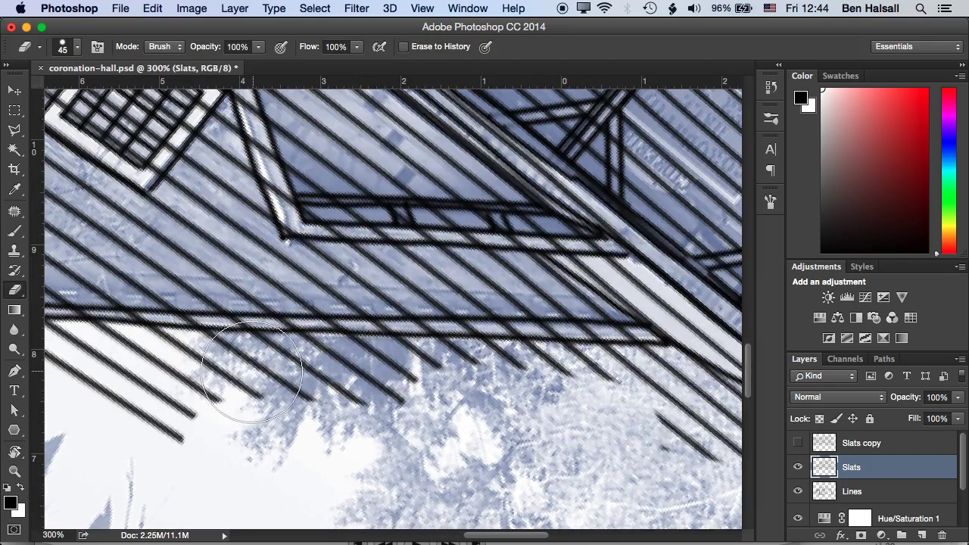
mouse_move(251, 373)
left_mouse_down()
mouse_move(276, 369)
mouse_move(220, 368)
mouse_move(544, 374)
left_mouse_up()
left_click_drag(151, 401, 485, 420)
mouse_move(313, 378)
left_mouse_down()
mouse_move(499, 384)
mouse_move(227, 402)
mouse_move(388, 448)
mouse_move(335, 277)
mouse_move(584, 302)
mouse_move(469, 319)
left_mouse_up()
Step: Erase the slat ends along the outer edge of the main roof's right slope, from the peak downward
key("r")
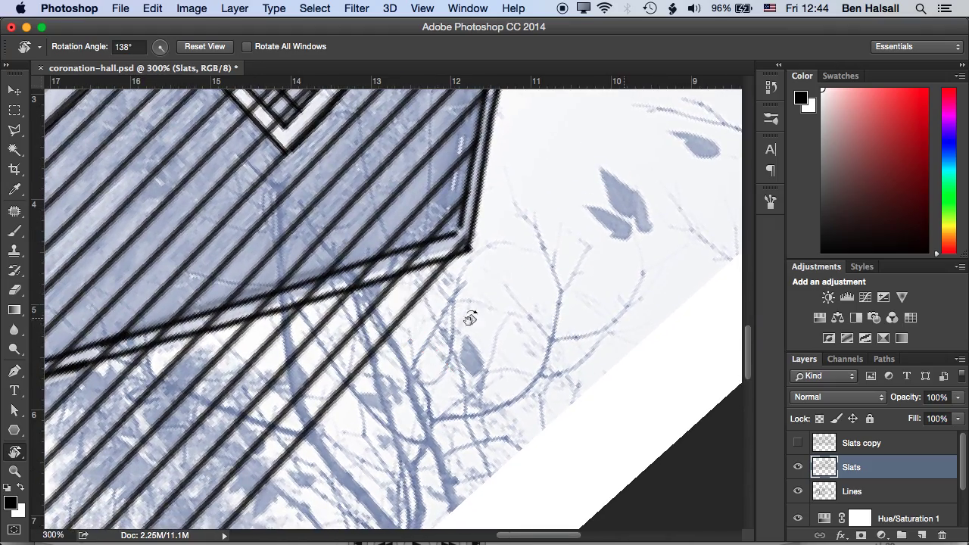
key("e")
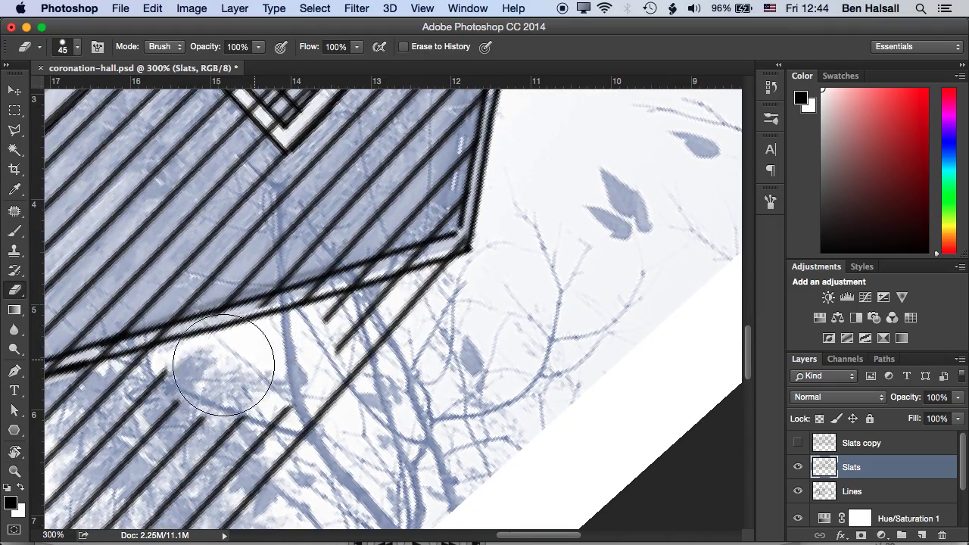
mouse_move(275, 347)
left_mouse_down()
mouse_move(470, 291)
mouse_move(510, 266)
left_mouse_up()
scroll(401, 303, "left", 8)
scroll(401, 303, "down", 2)
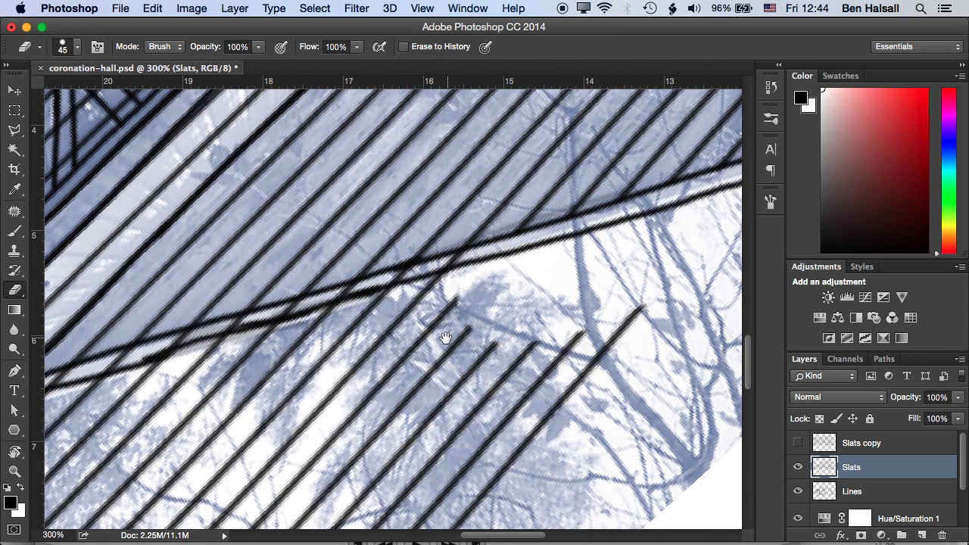
mouse_move(301, 355)
left_mouse_down()
mouse_move(436, 314)
mouse_move(492, 266)
left_mouse_up()
scroll(205, 380, "left", 17)
scroll(205, 380, "down", 6)
scroll(205, 381, "right", 20)
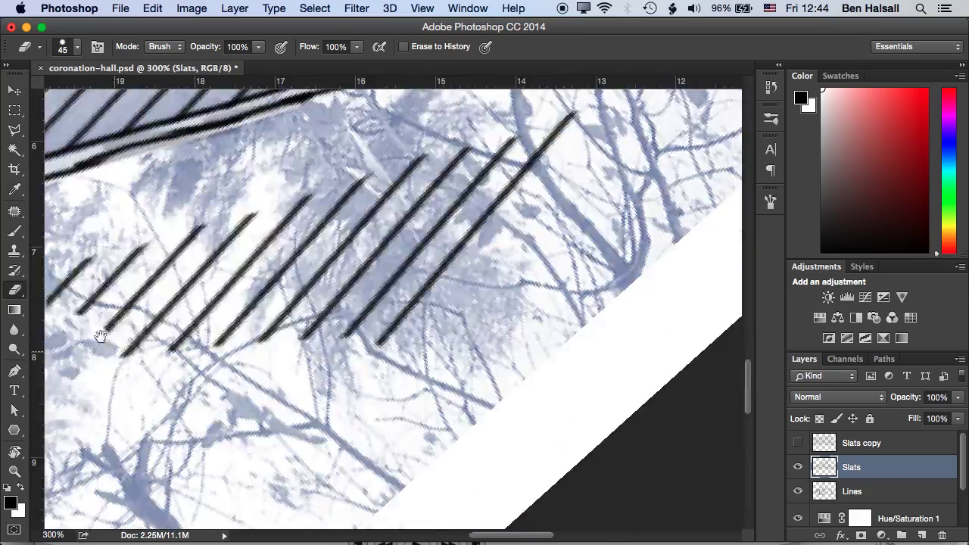
Step: Clear the stray slat segments left in the trees beyond the right roof slope
key("r")
mouse_move(394, 363)
left_mouse_down()
mouse_move(308, 232)
mouse_move(372, 221)
mouse_move(251, 199)
left_mouse_up()
key("r")
mouse_move(133, 371)
left_mouse_down()
mouse_move(217, 368)
mouse_move(480, 287)
mouse_move(484, 303)
left_mouse_up()
key("r")
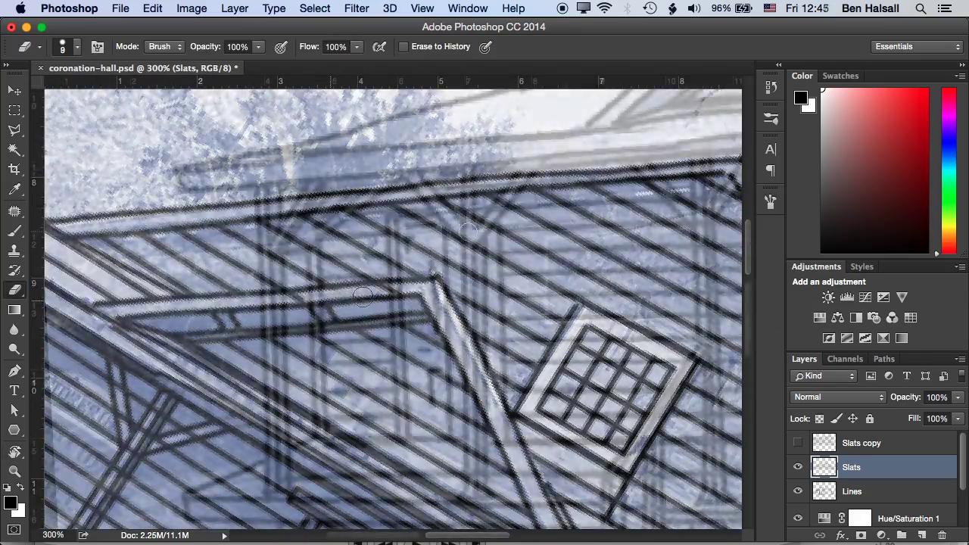
Step: Erase the slats crossing the left part of the central plank door and its header with an 8 px eraser
key("bracketleft")
scroll(352, 315, "right", 10)
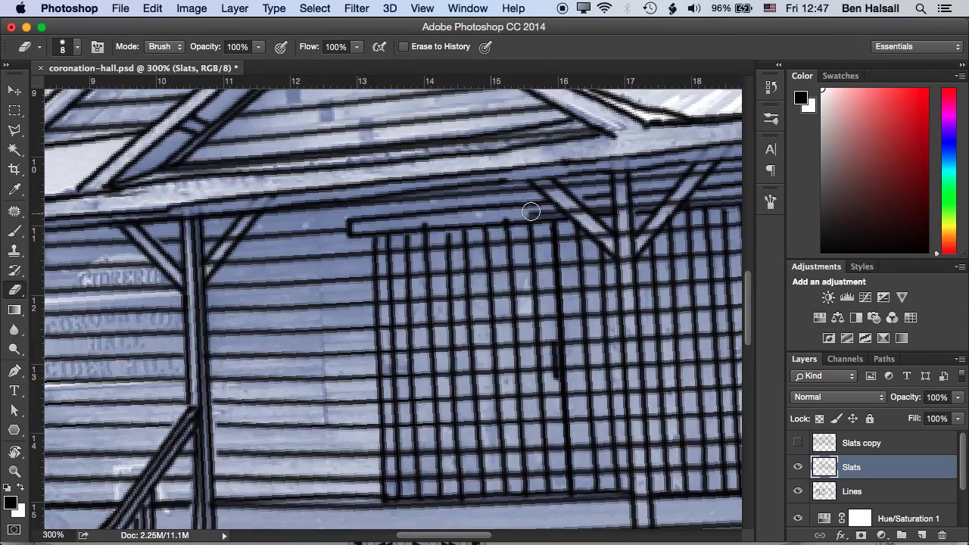
left_click_drag(530, 209, 513, 471)
left_click_drag(449, 145, 475, 139)
left_click_drag(467, 202, 528, 199)
key("r")
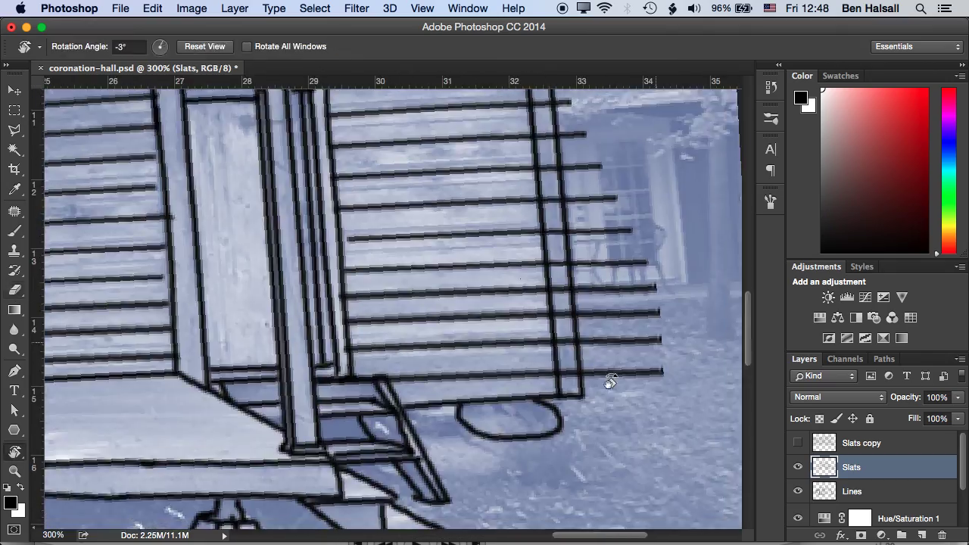
Step: Restore the upright view at 100% and erase the slats crossing the plank door to the right of the porch post
key("super+0")
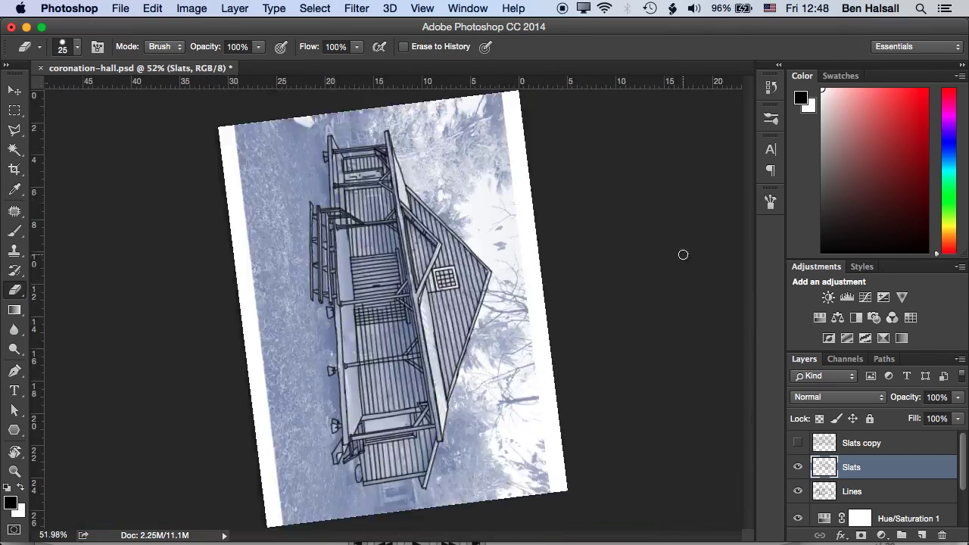
key("r")
key("Escape")
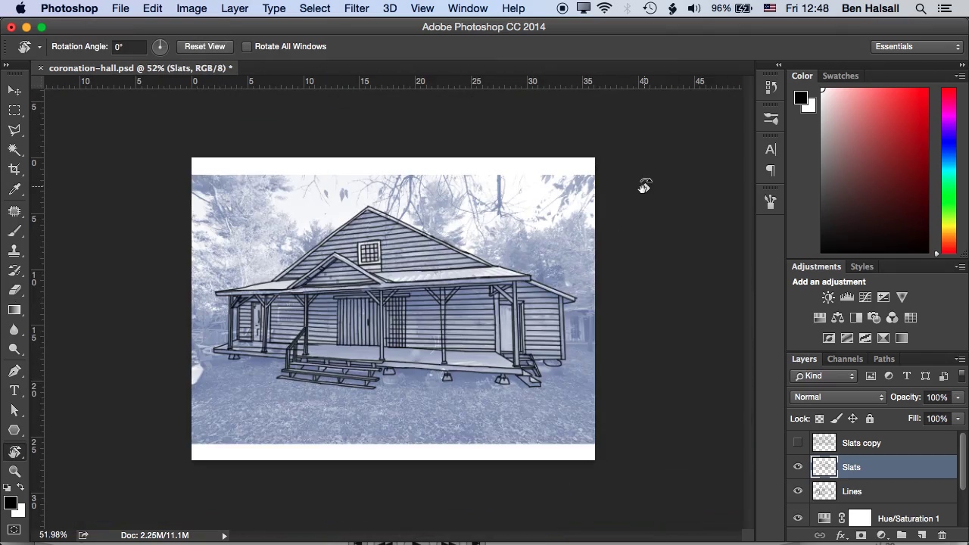
key("super+1")
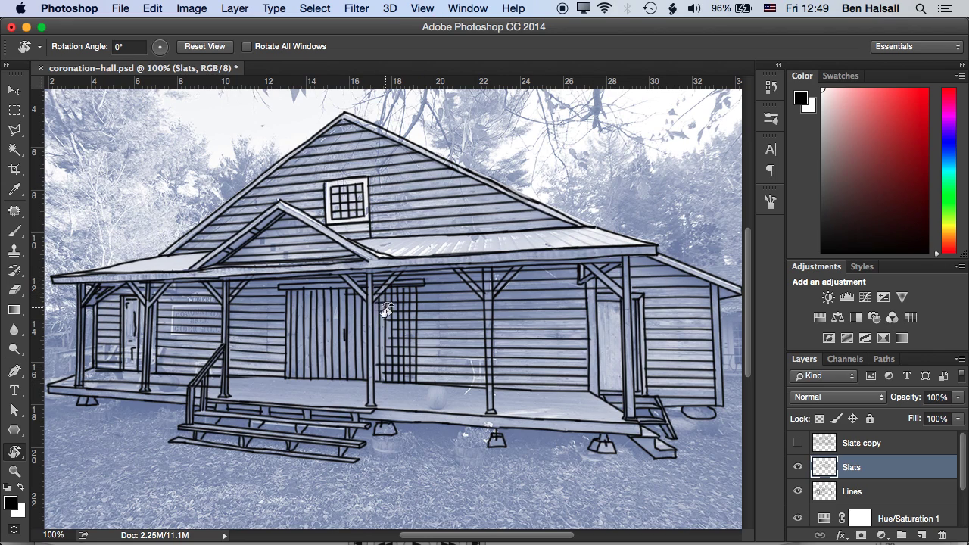
key("e")
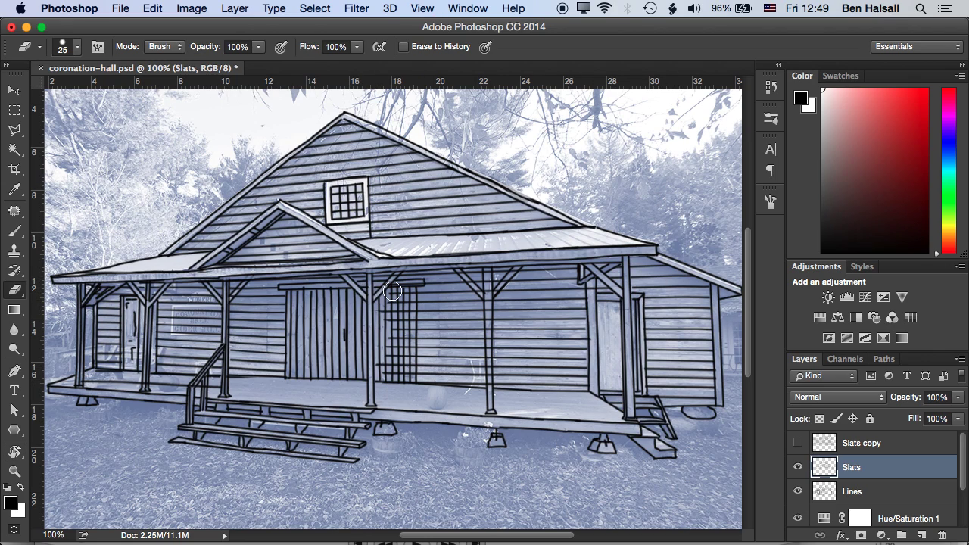
mouse_move(385, 374)
left_mouse_down()
mouse_move(408, 338)
mouse_move(412, 295)
left_mouse_up()
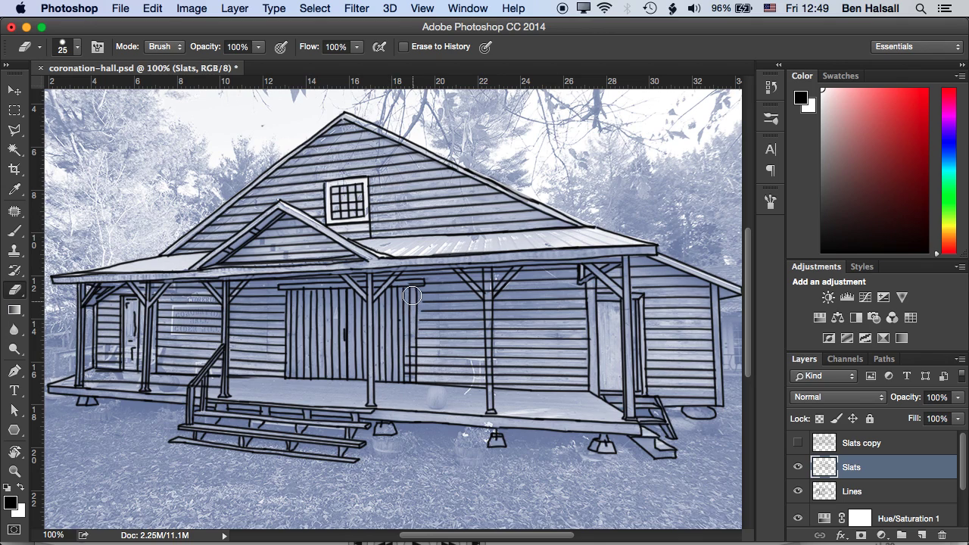
key("super+z")
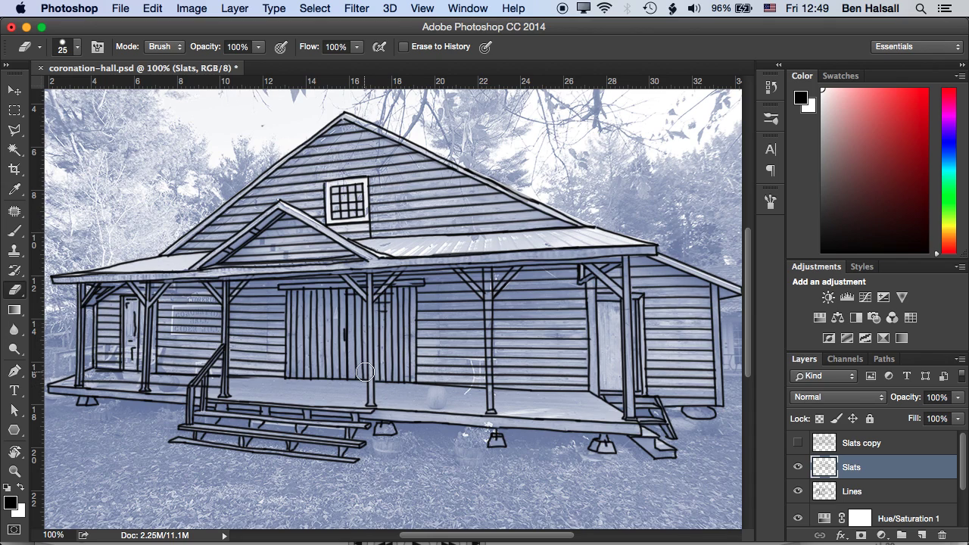
mouse_move(391, 309)
left_mouse_down()
mouse_move(353, 300)
mouse_move(380, 291)
left_mouse_up()
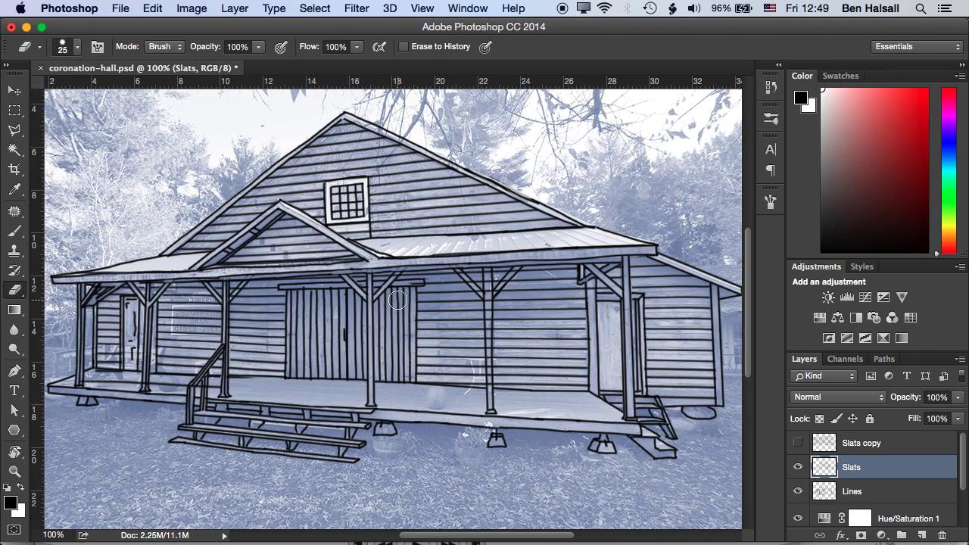